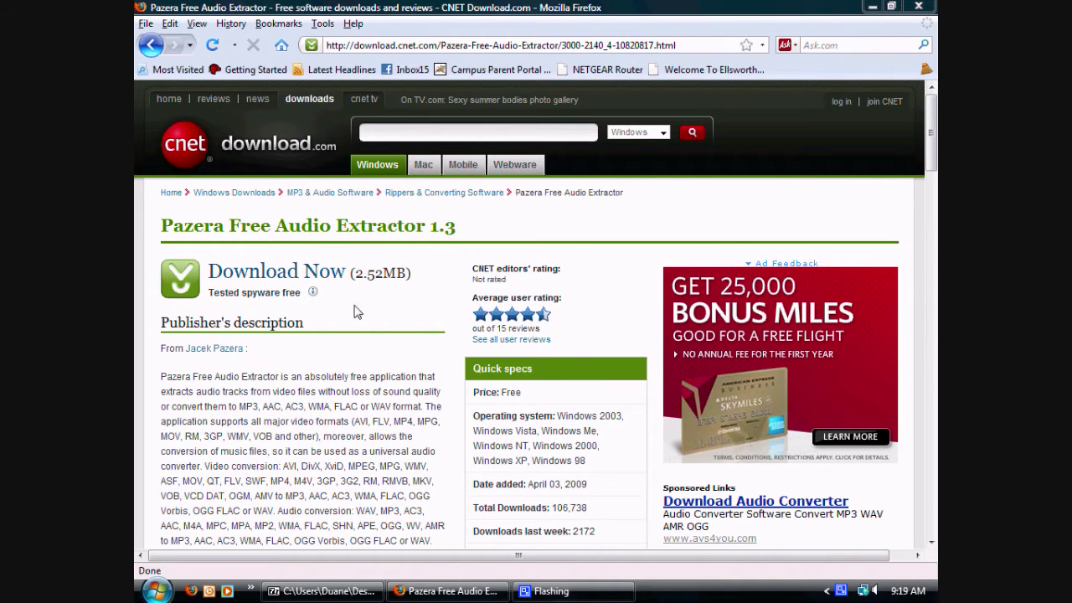
Scroll the Pazera Free Audio Extractor 1.3 download page to find the Download Now link
{"action": "scroll", "coordinate": [366, 394], "scroll_direction": "down", "scroll_amount": 1}
{"action": "scroll", "coordinate": [360, 386], "scroll_direction": "up", "scroll_amount": 1}
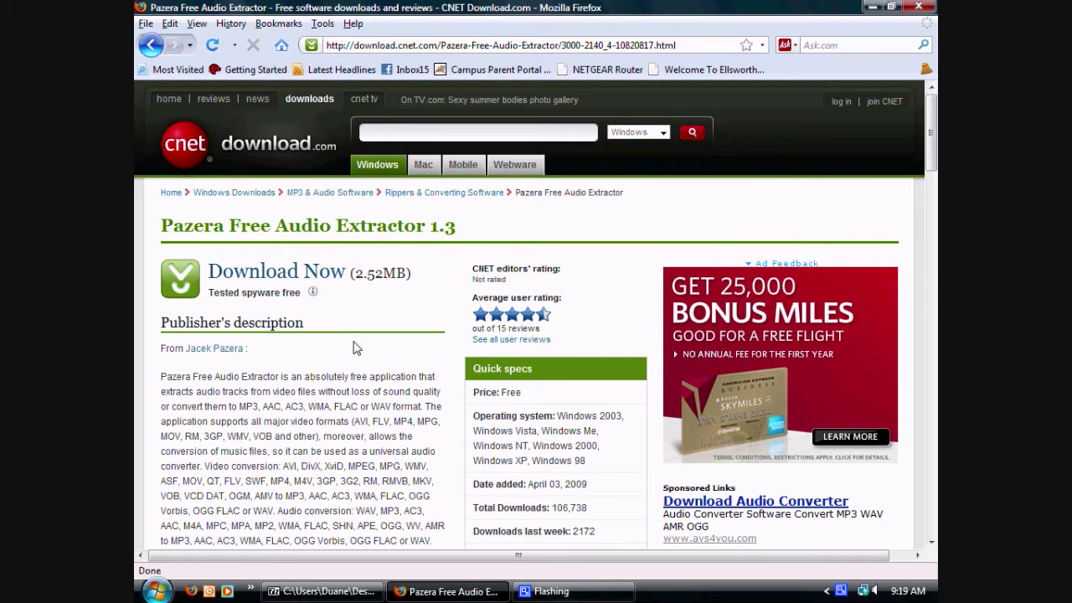
Download and save Pazera_Free_Audio_Extractor.zip, then close the main Firefox window
{"action": "left_click", "coordinate": [280, 273]}
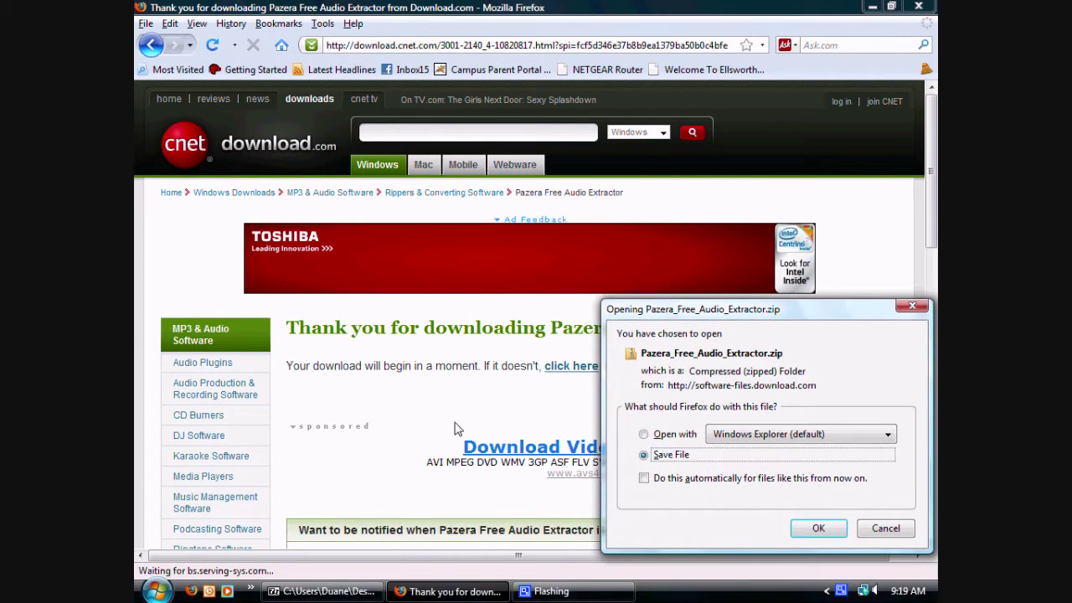
{"action": "left_click", "coordinate": [670, 454]}
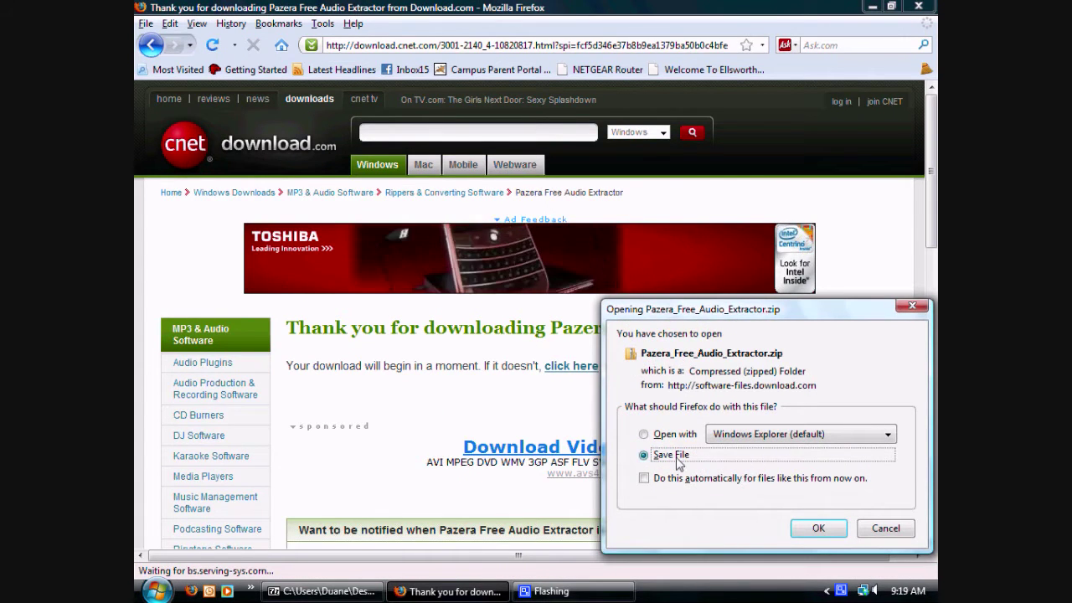
{"action": "left_click", "coordinate": [809, 537]}
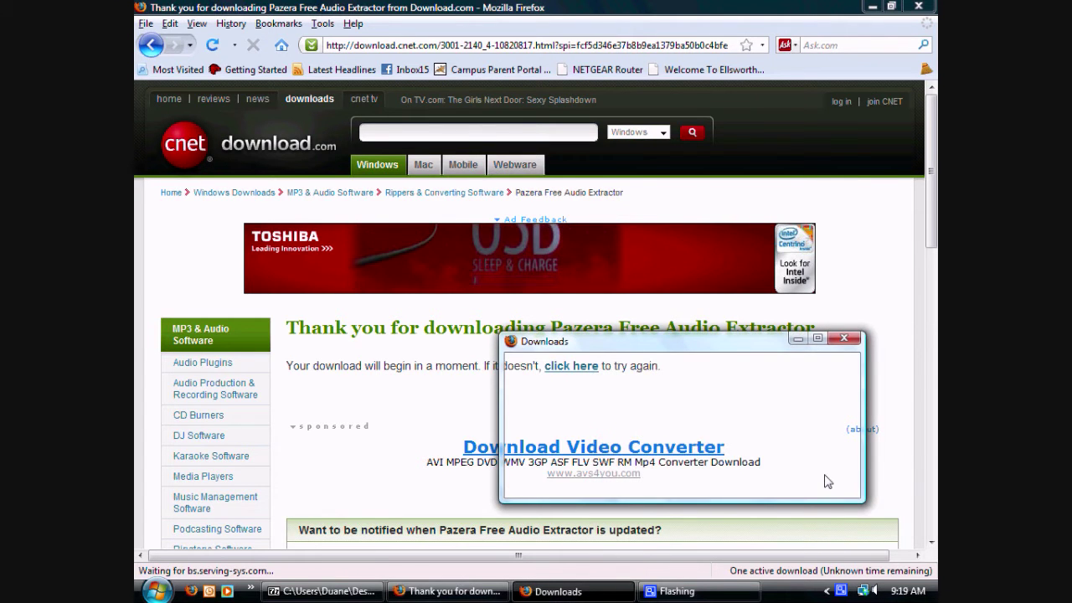
{"action": "left_click", "coordinate": [926, 7]}
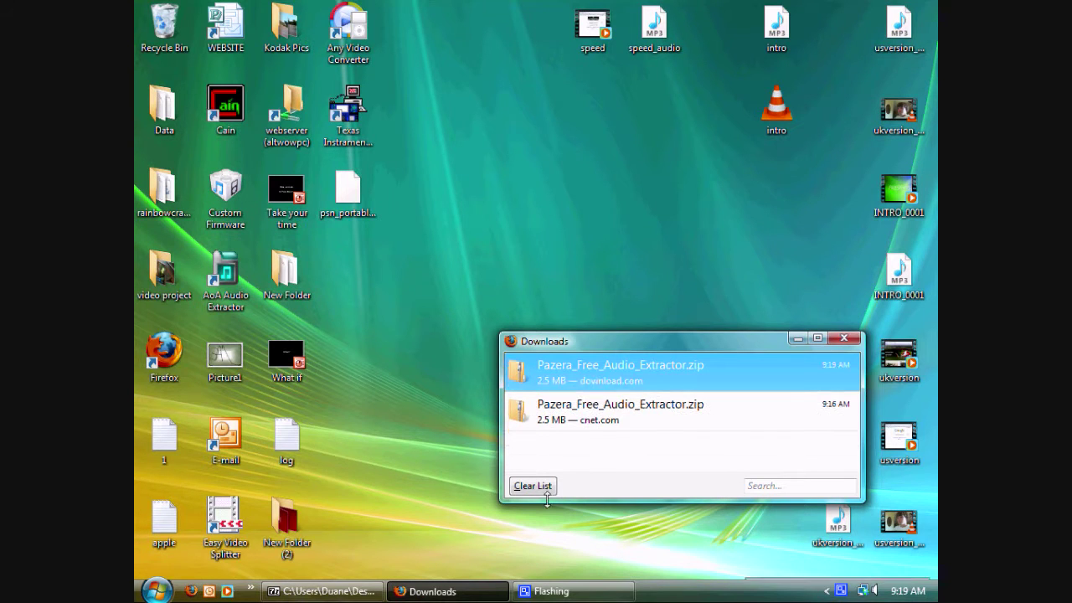
Open Pazera_Free_Audio_Extractor.zip from the Downloads list to view its nine items
{"action": "double_click", "coordinate": [577, 382]}
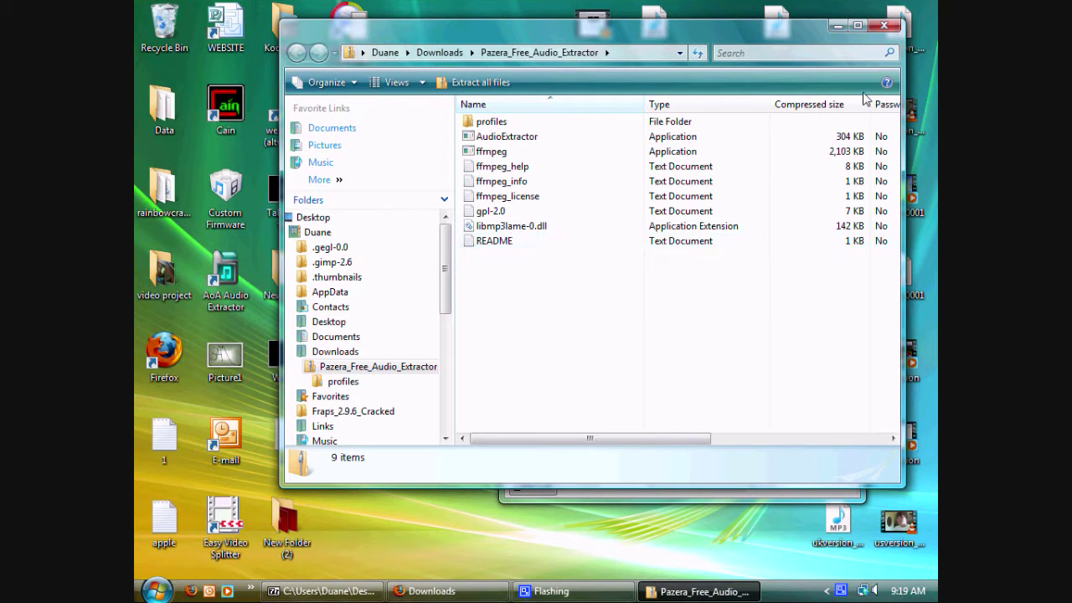
Extract all files from the zip into the suggested Downloads folder
{"action": "right_click", "coordinate": [484, 294]}
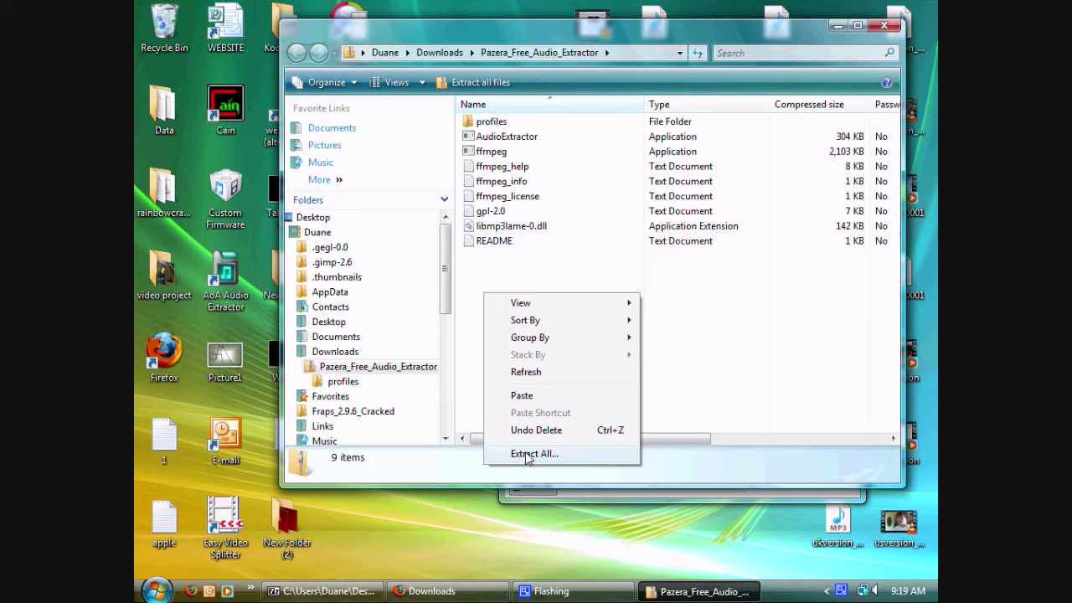
{"action": "left_click", "coordinate": [526, 454]}
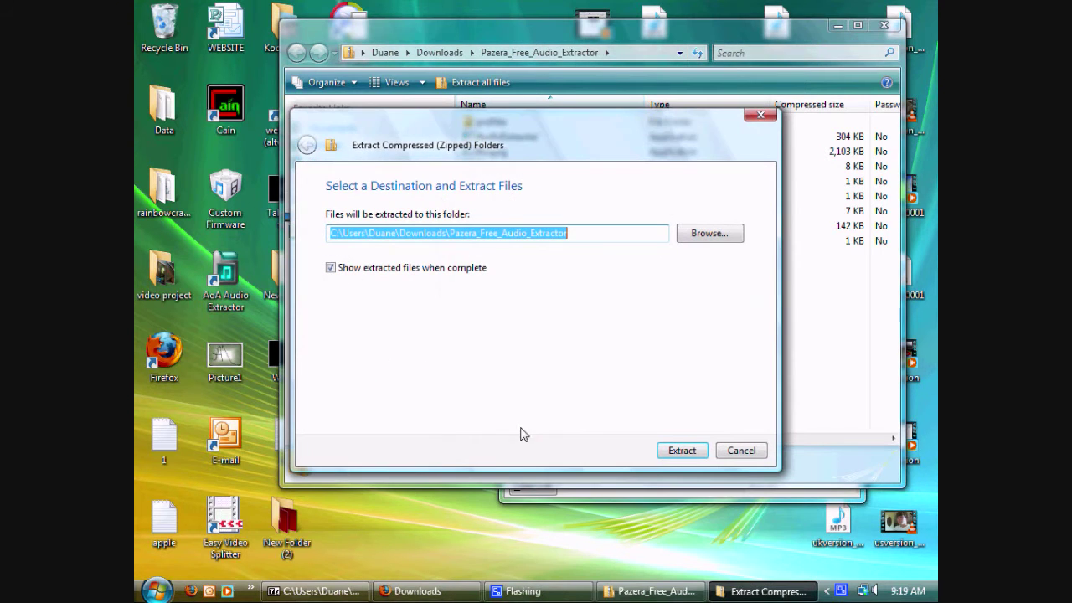
{"action": "left_click", "coordinate": [682, 451]}
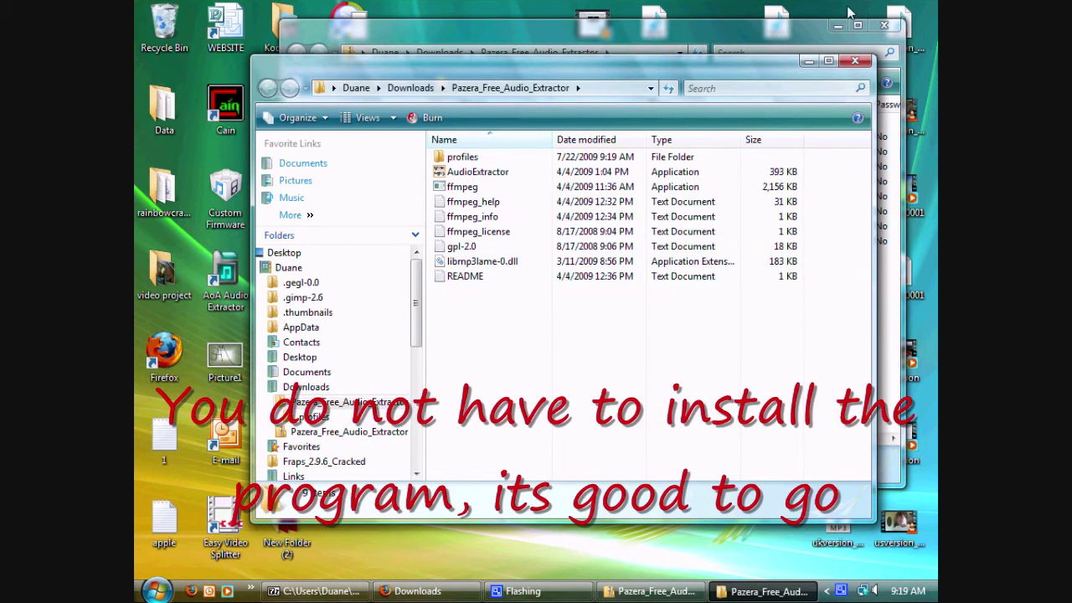
Close the zip and Firefox Downloads windows, then launch AudioExtractor from the extracted folder
{"action": "left_click", "coordinate": [883, 25]}
{"action": "left_click_drag", "start_coordinate": [752, 71], "coordinate": [722, 93]}
{"action": "left_click", "coordinate": [843, 338]}
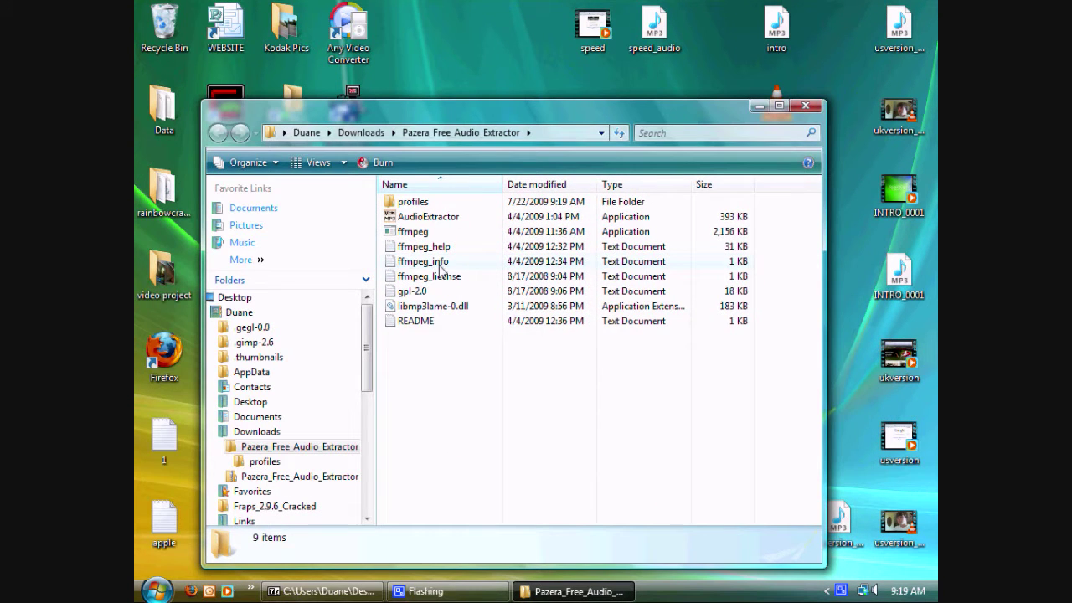
{"action": "double_click", "coordinate": [423, 218]}
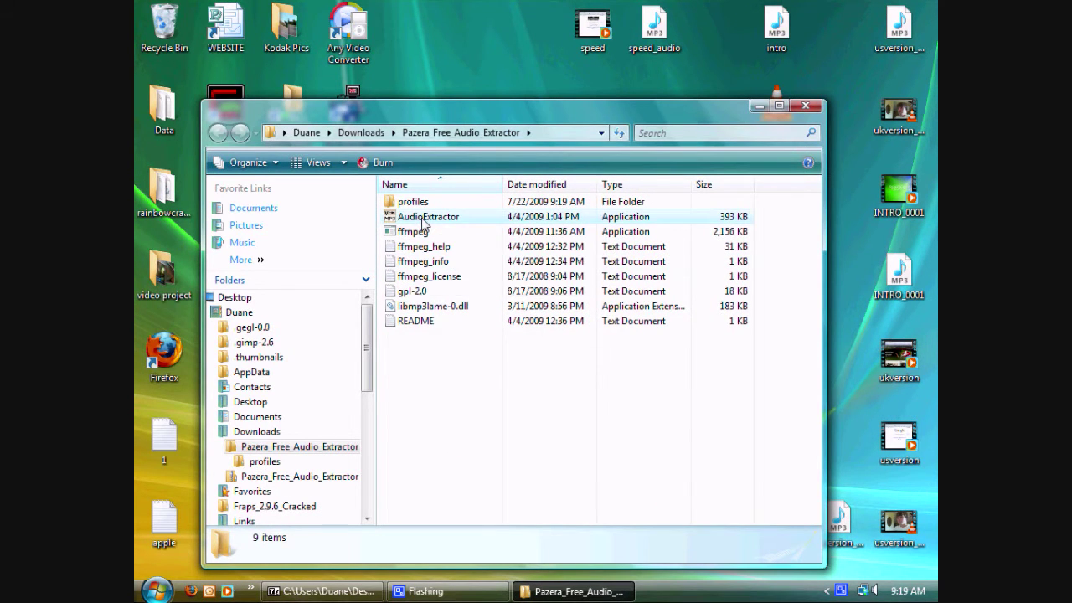
Close the Explorer window and keep MP3 - MPEG-1 Layer 3 (LAME 3.98) as output format
{"action": "left_click", "coordinate": [803, 130]}
{"action": "left_click", "coordinate": [805, 104]}
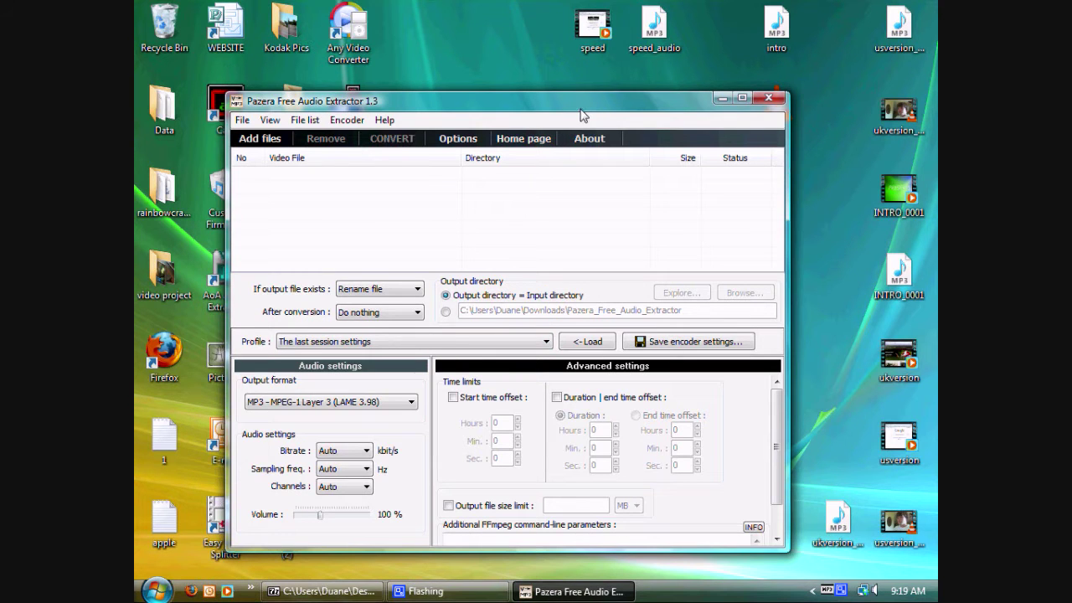
{"action": "left_click_drag", "start_coordinate": [581, 106], "coordinate": [548, 82]}
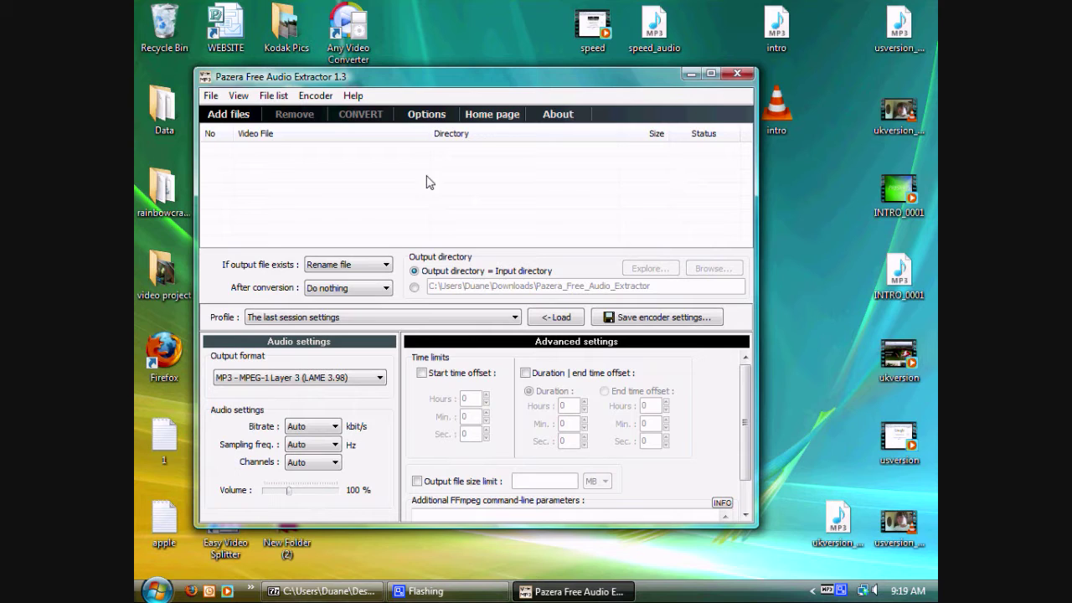
{"action": "left_click", "coordinate": [266, 381]}
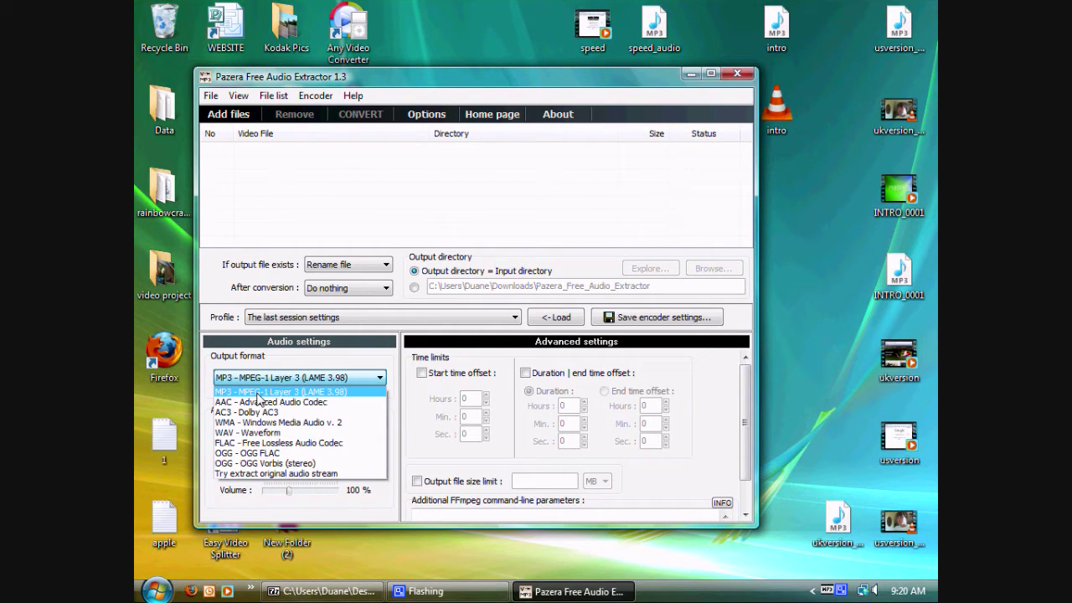
{"action": "left_click", "coordinate": [258, 393]}
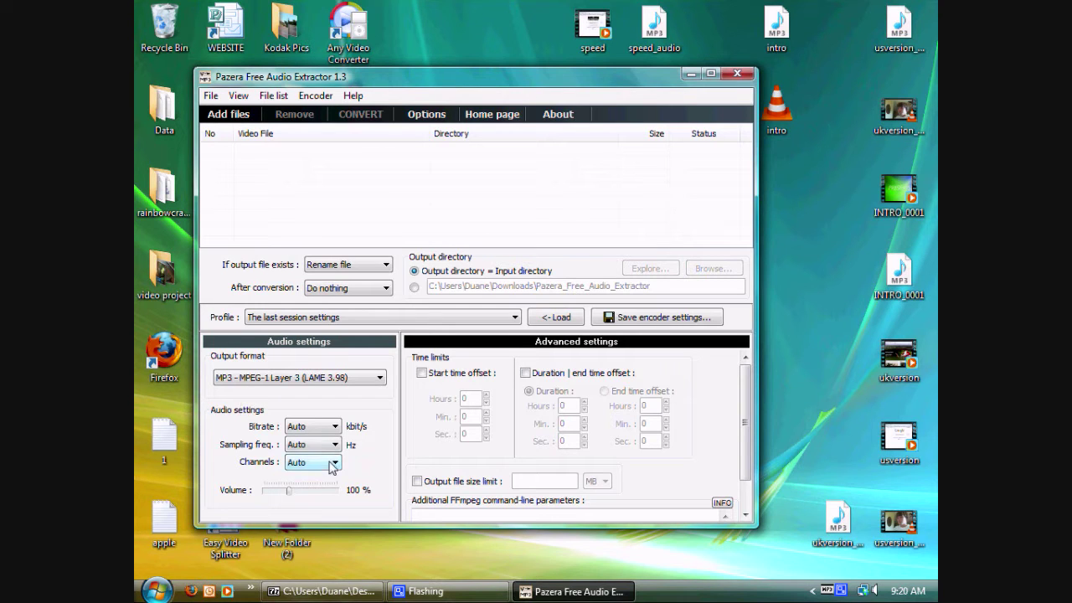
Choose 320 kbit/s bitrate, 48000 Hz sampling frequency and 2 - Stereo channels
{"action": "left_click", "coordinate": [309, 429]}
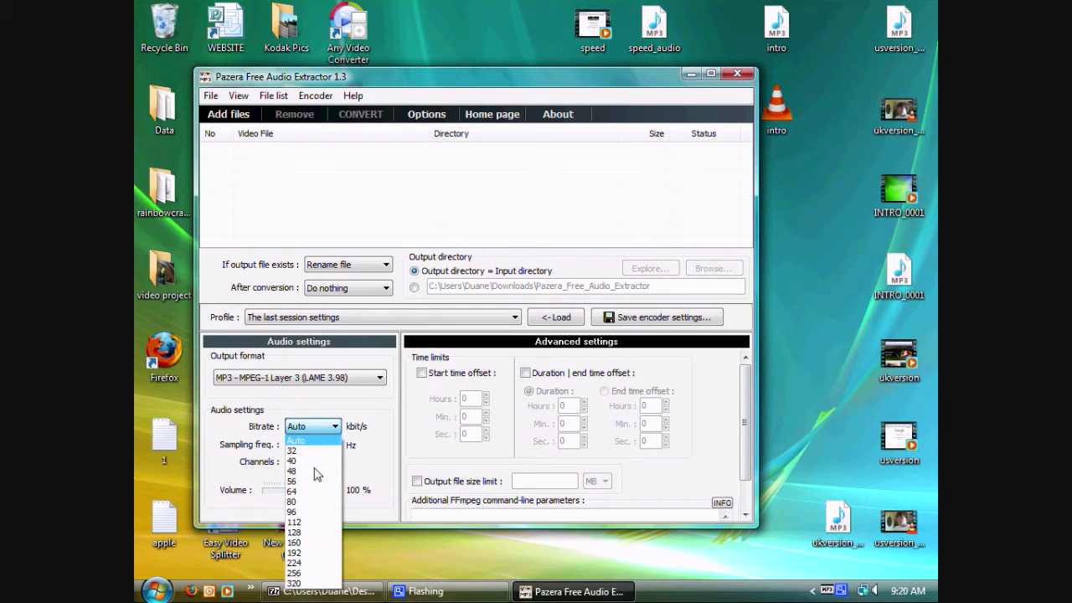
{"action": "left_click", "coordinate": [311, 583]}
{"action": "left_click", "coordinate": [315, 445]}
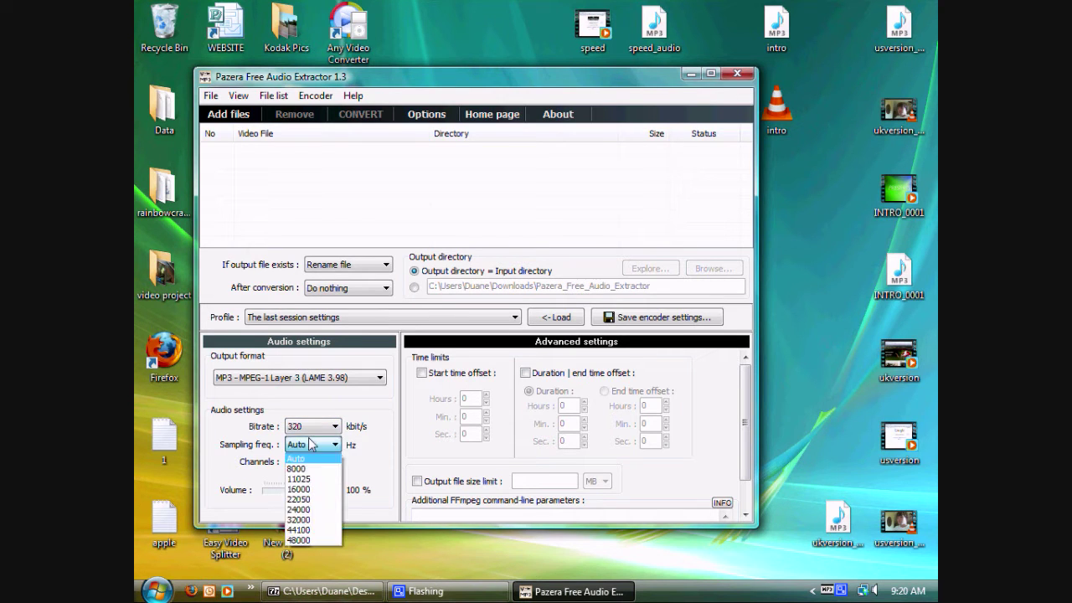
{"action": "left_click", "coordinate": [305, 543]}
{"action": "left_click", "coordinate": [303, 464]}
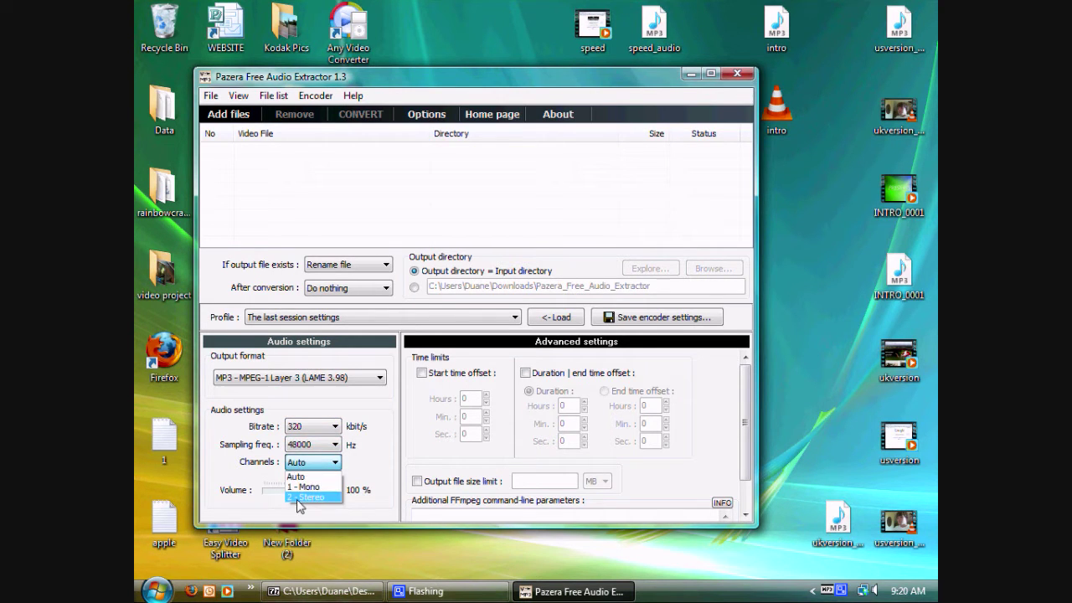
{"action": "left_click", "coordinate": [303, 497]}
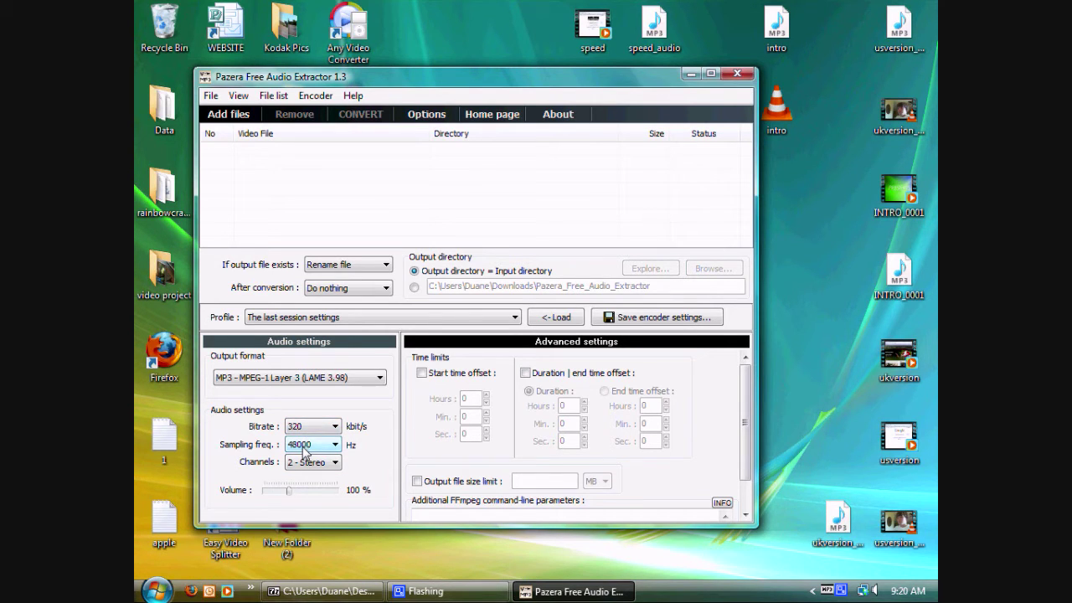
{"action": "left_click", "coordinate": [295, 464]}
{"action": "left_click", "coordinate": [816, 390]}
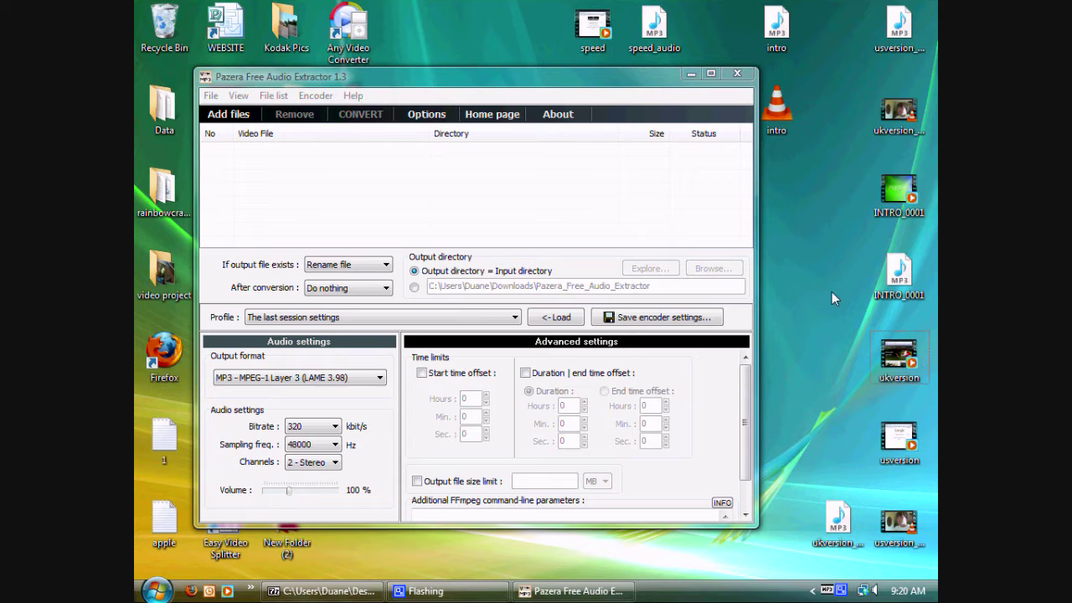
Add ukversion_audio.MOV from the desktop to the file list and convert it to MP3
{"action": "left_click", "coordinate": [903, 121]}
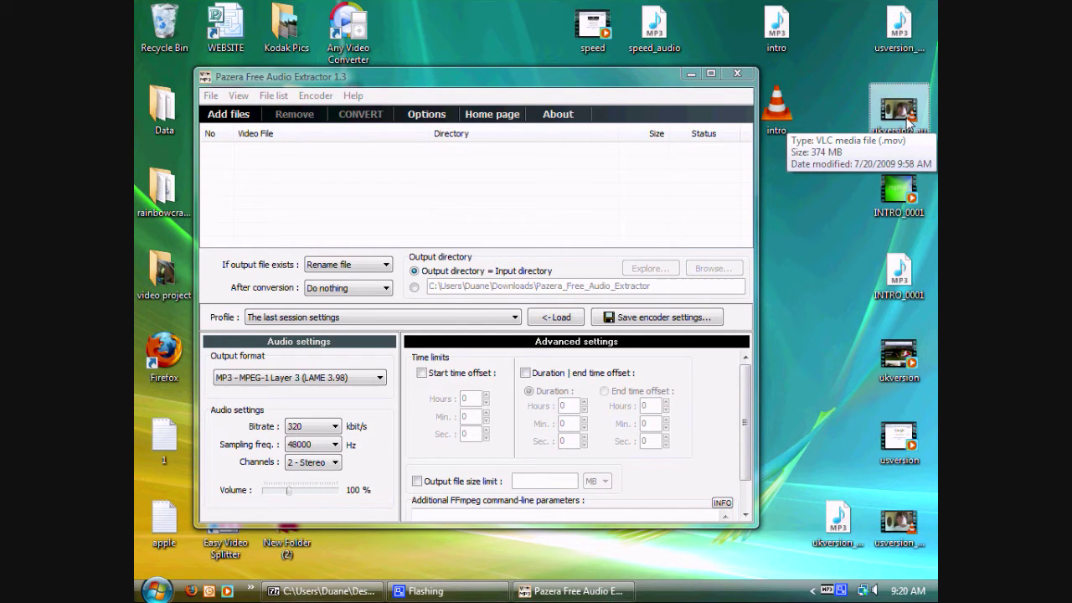
{"action": "left_click_drag", "start_coordinate": [908, 122], "coordinate": [312, 209]}
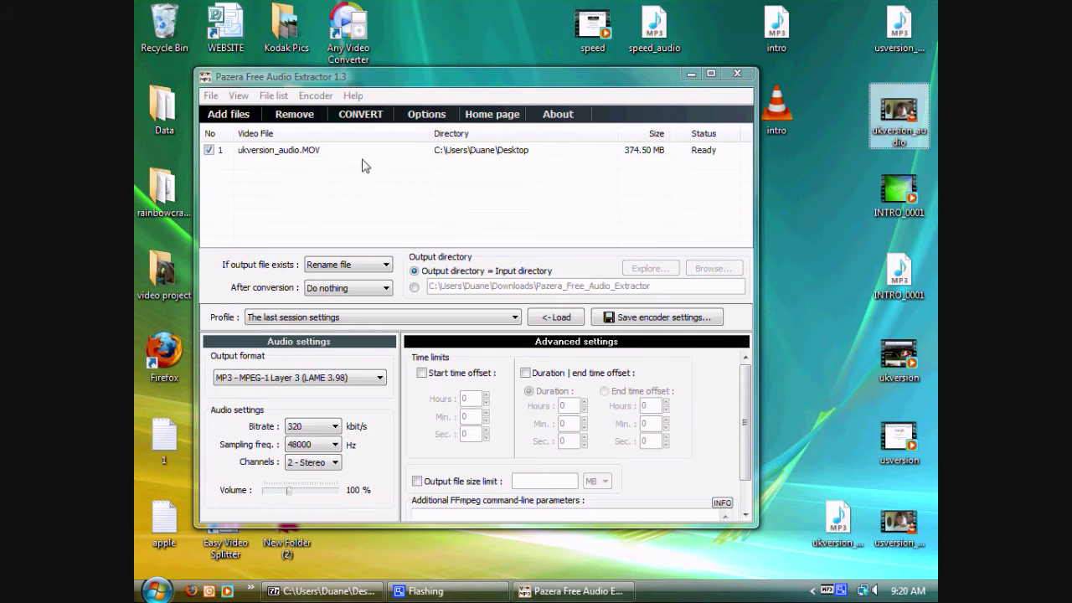
{"action": "left_click", "coordinate": [361, 117]}
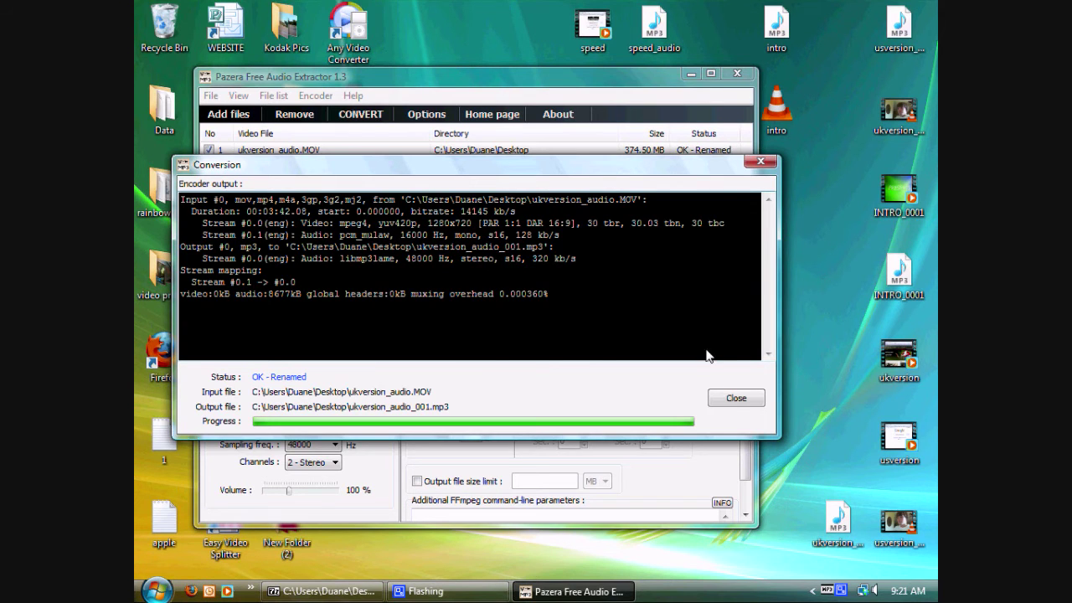
Close the conversion report, minimize Pazera, and reposition the ukversion_audio_001 MP3 icon on the desktop
{"action": "left_click", "coordinate": [731, 400]}
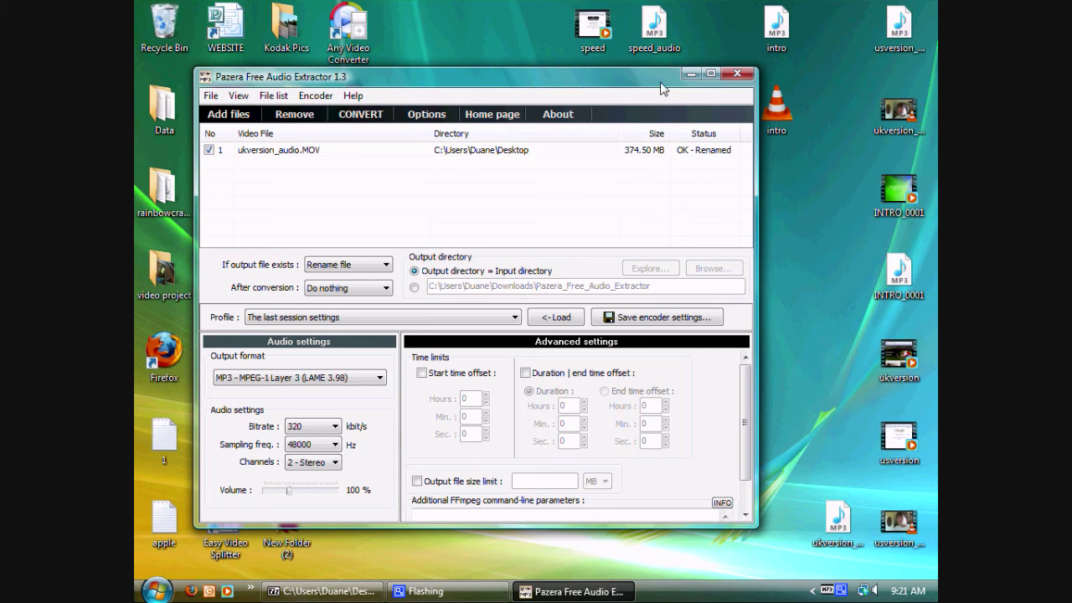
{"action": "left_click", "coordinate": [691, 74]}
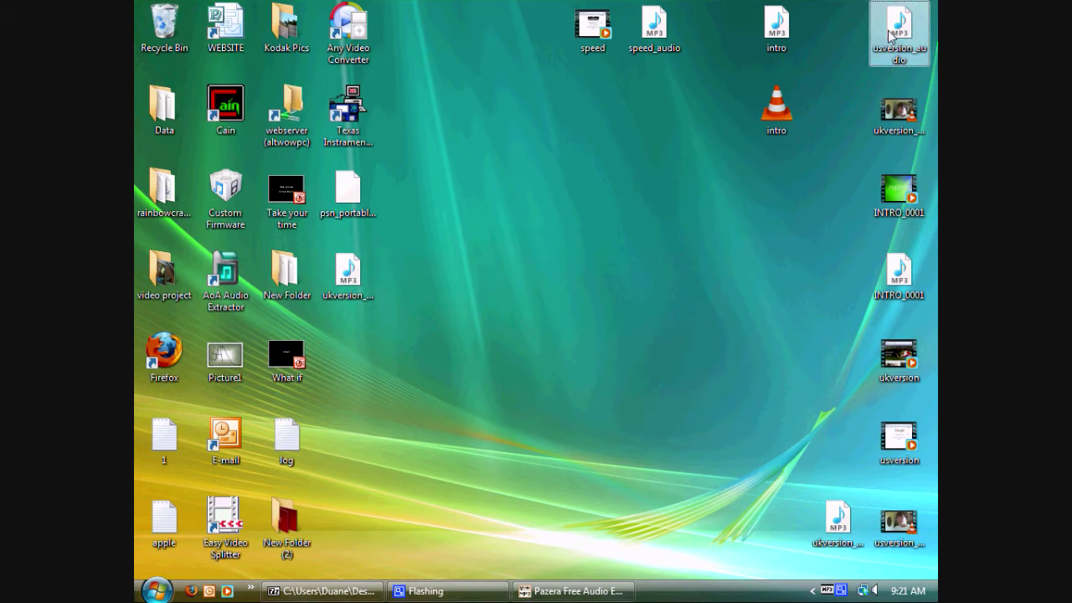
{"action": "left_click_drag", "start_coordinate": [447, 361], "coordinate": [331, 260]}
{"action": "left_click_drag", "start_coordinate": [336, 309], "coordinate": [459, 227]}
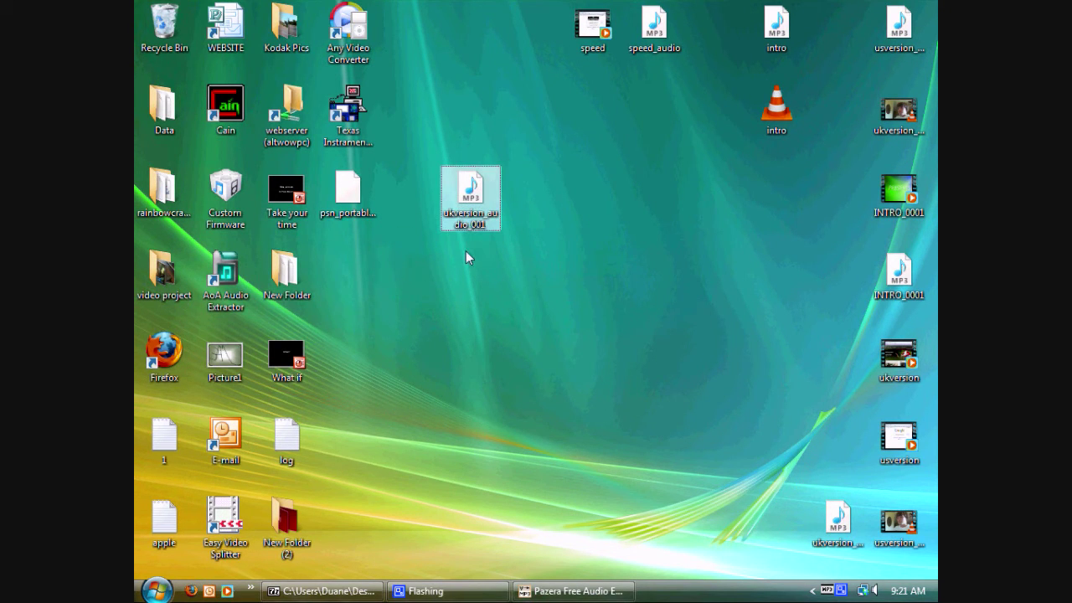
{"action": "left_click", "coordinate": [573, 590]}
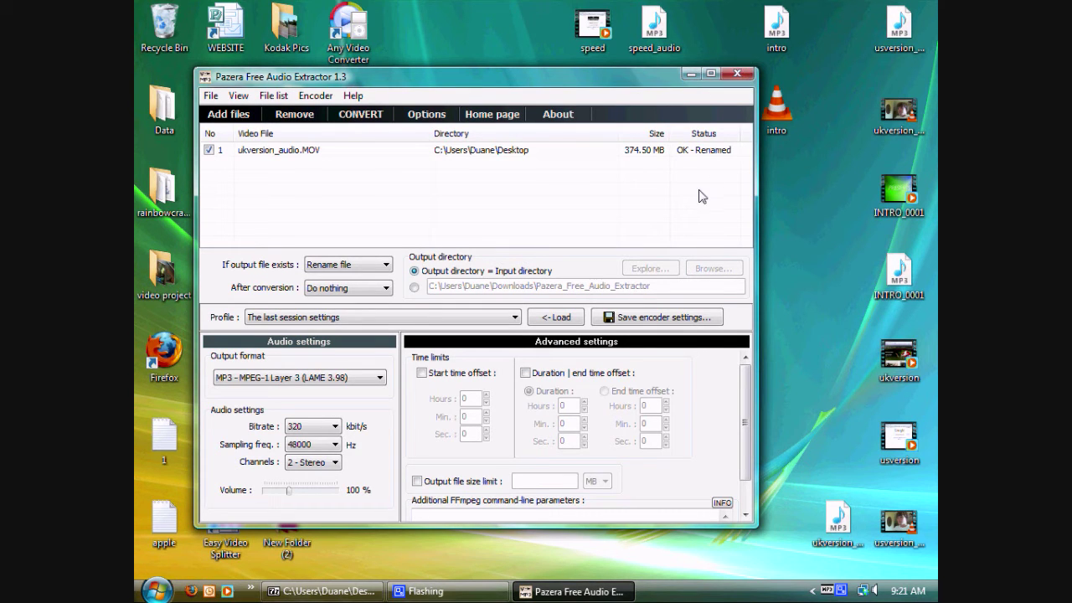
{"action": "left_click", "coordinate": [691, 74]}
{"action": "left_click", "coordinate": [909, 130]}
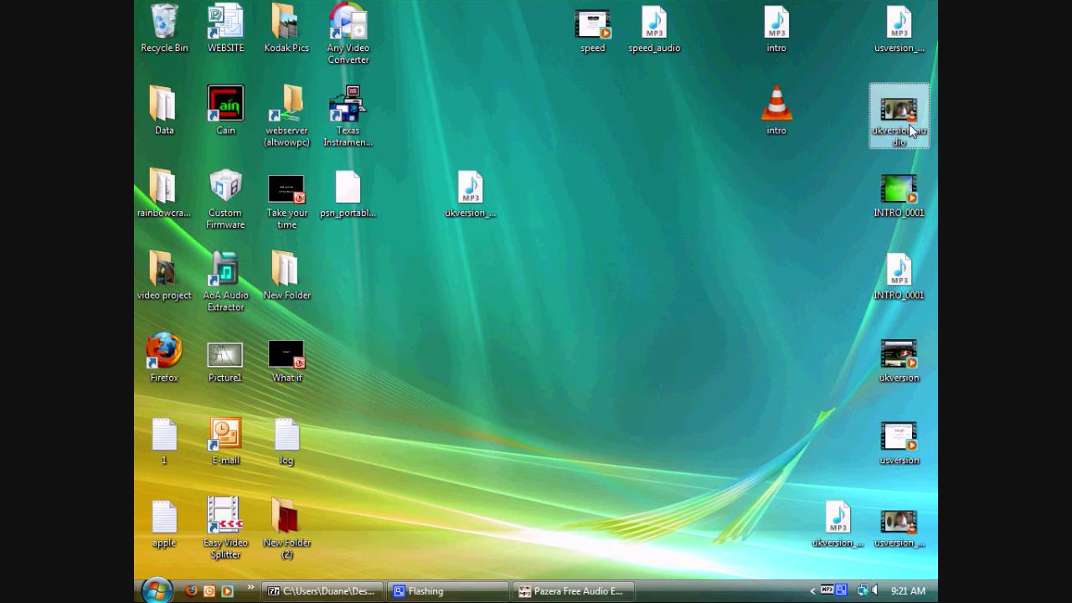
{"action": "left_click", "coordinate": [469, 208]}
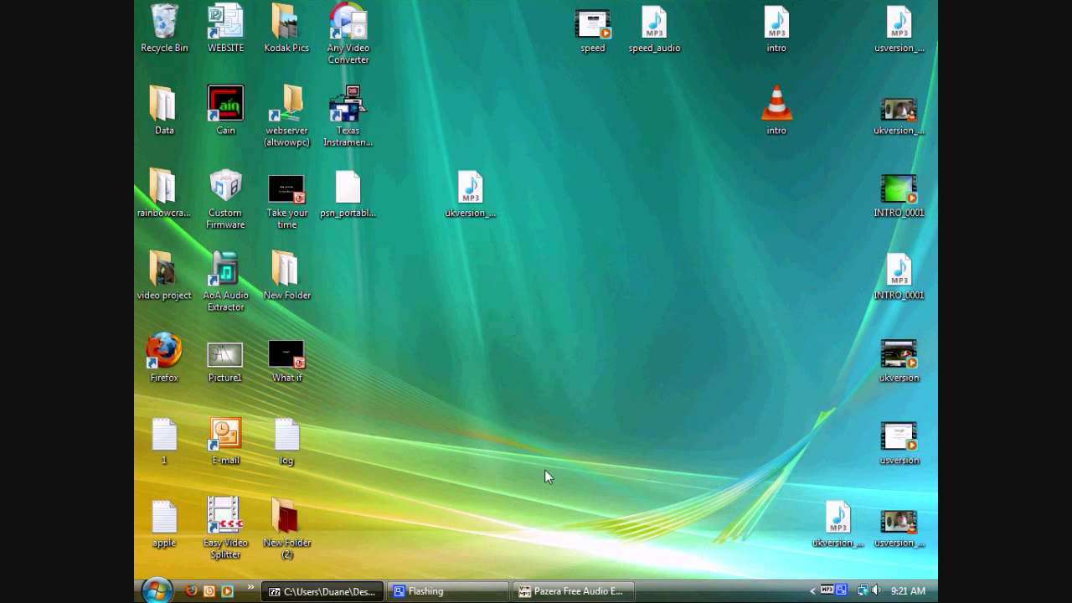
{"action": "left_click_drag", "start_coordinate": [507, 460], "coordinate": [460, 404]}
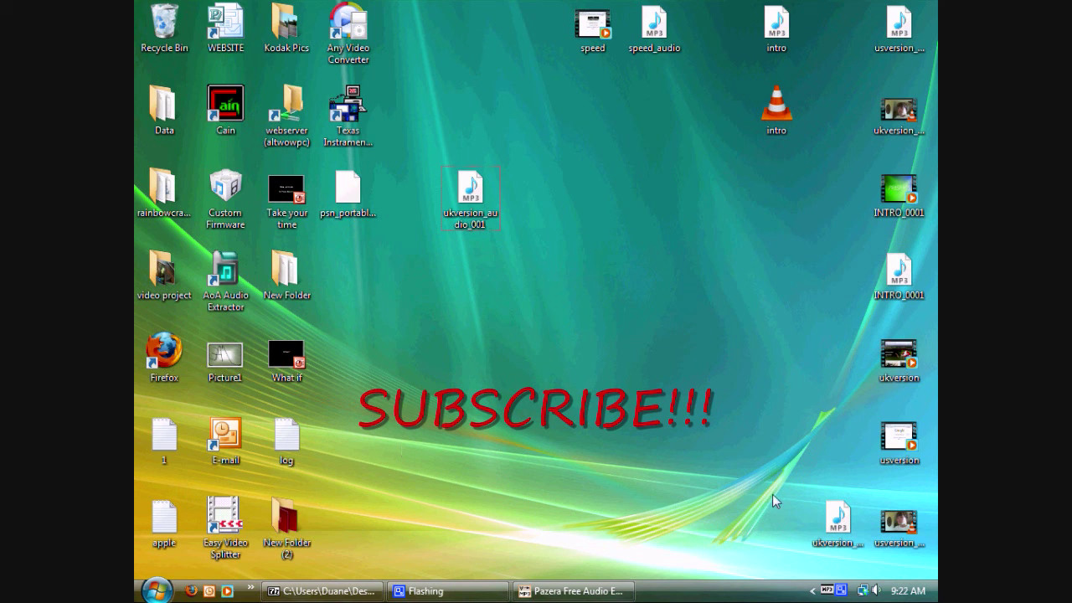
{"action": "right_click", "coordinate": [841, 590]}
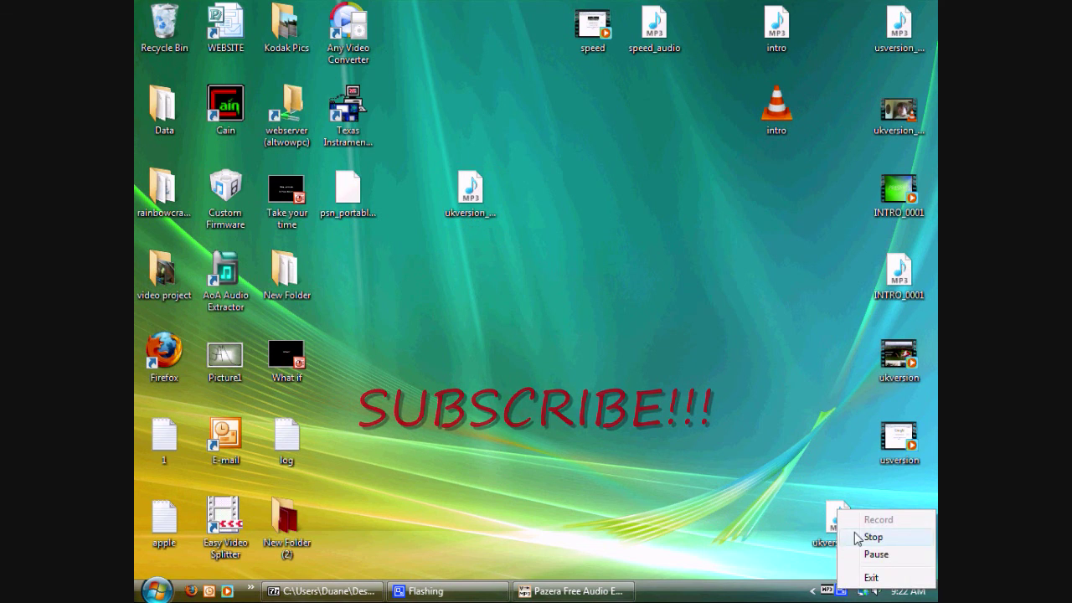